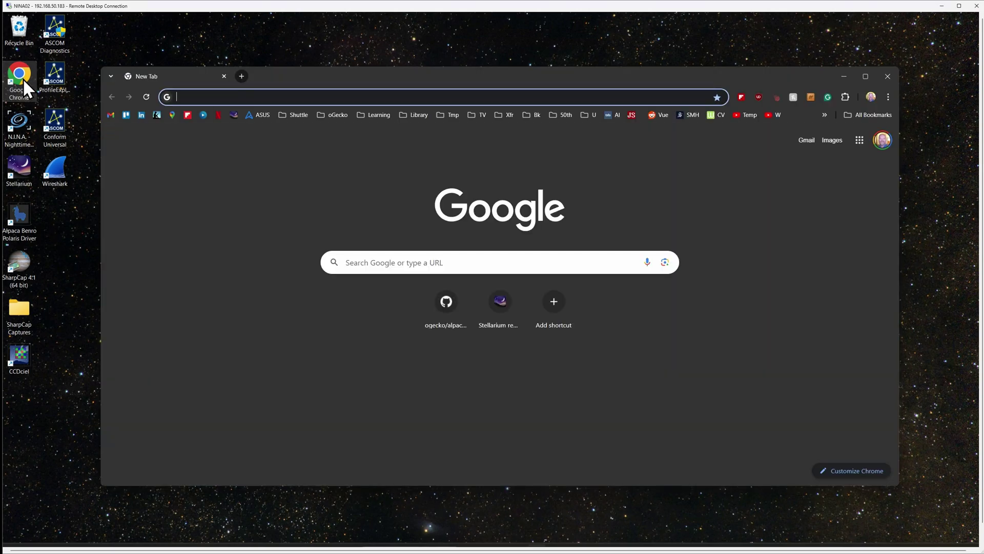
Put the cursor in the address bar of the new Chrome window on the Google start page
click(194, 96)
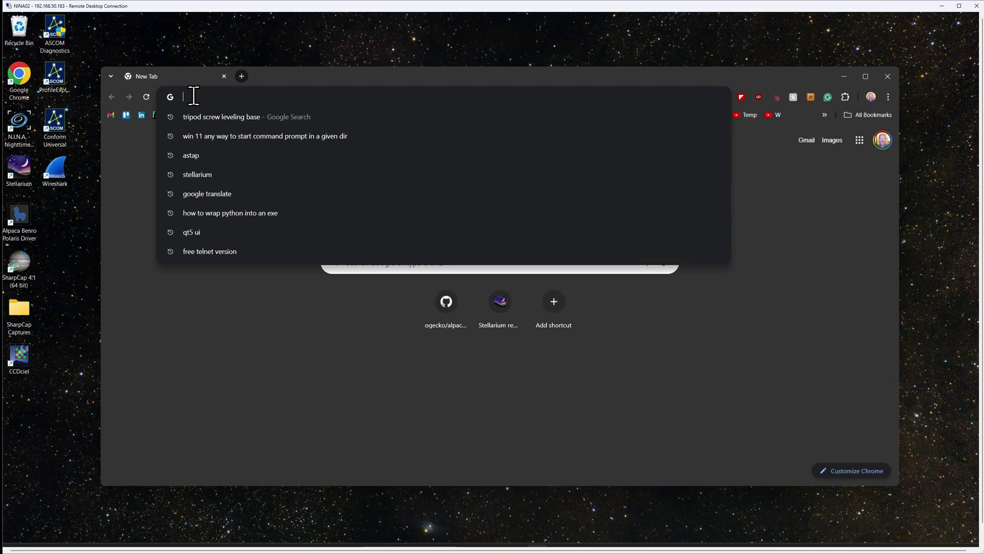
Go to github.com/ogecko/alpaca-benro-polaris and scroll down to the README introduction
text(github.com/ogecko/alpaca-benro-polaris)
key(Return)
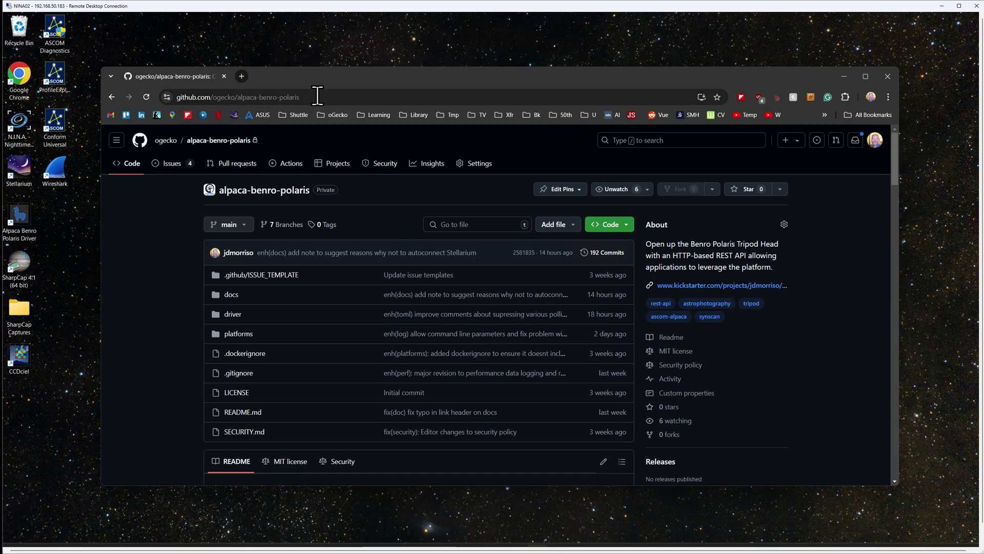
scroll(416, 223, down, 5)
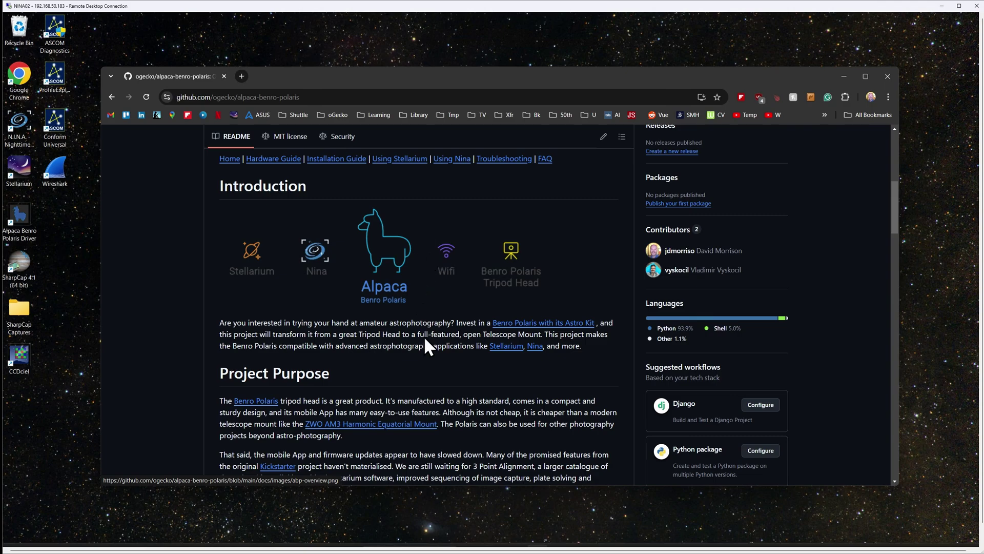
Open the Installation Guide and scroll down to the 'To Install on Windows 11' steps
click(334, 162)
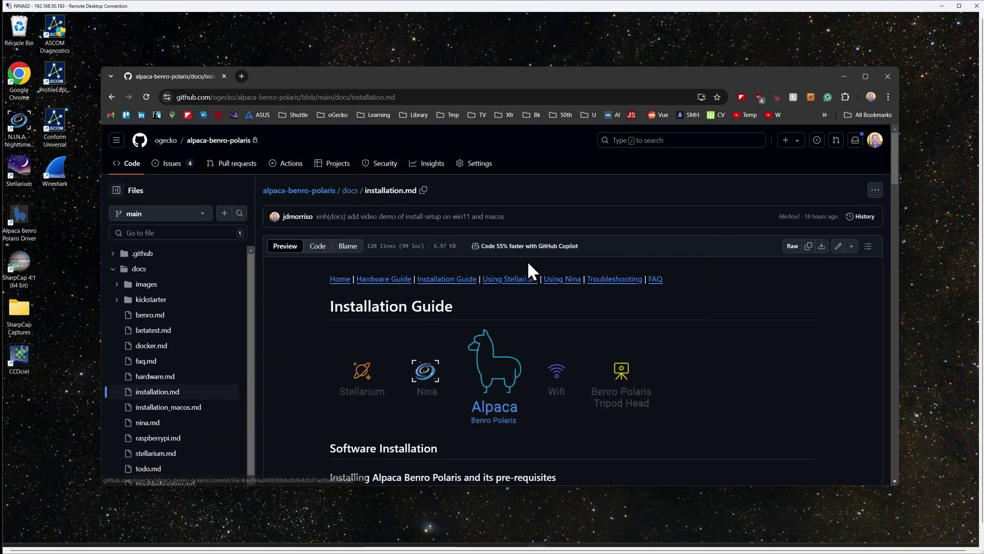
scroll(549, 313, down, 5)
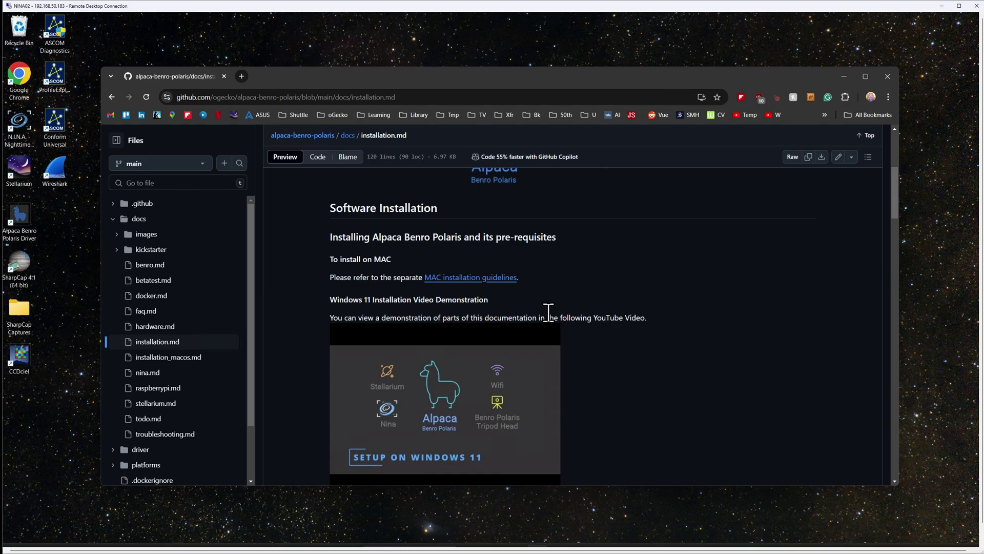
scroll(549, 313, down, 6)
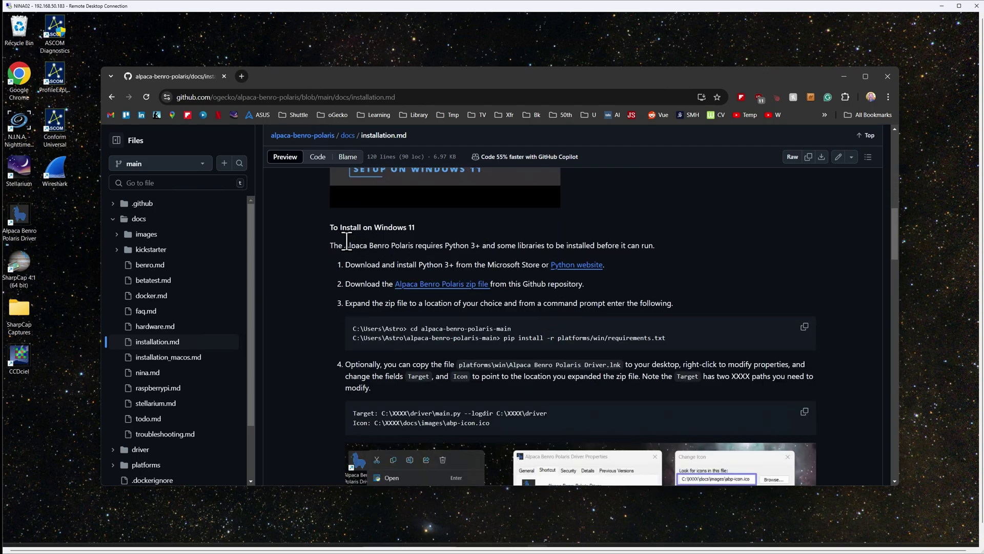
Visit the Python download site, come back, and download alpaca-benro-polaris-main.zip (14.7 MB)
click(585, 265)
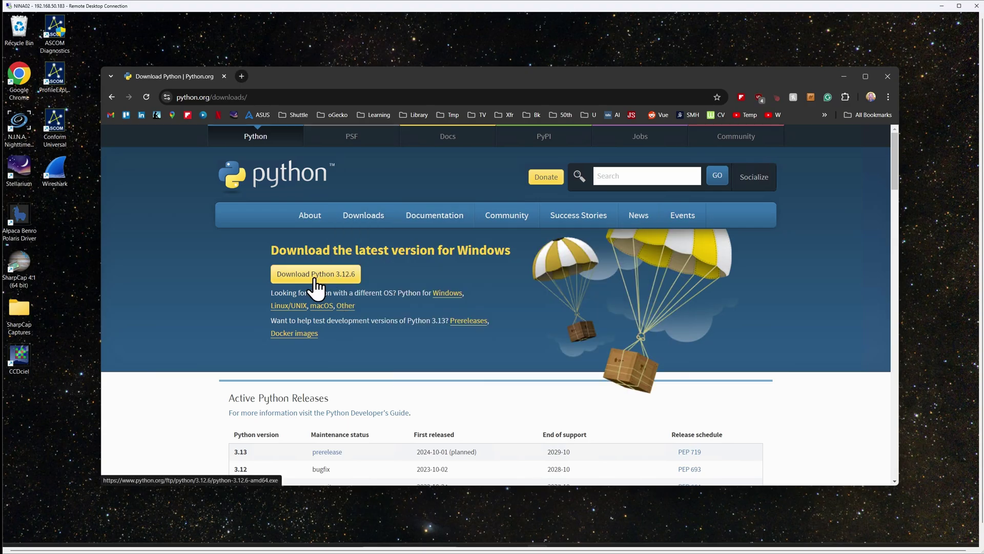
key(alt+Left)
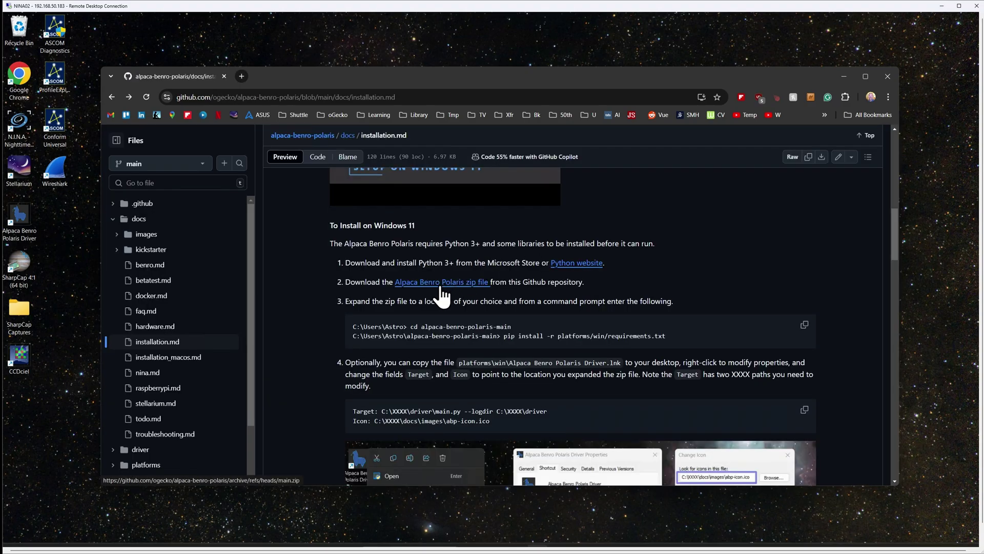
click(441, 287)
click(853, 97)
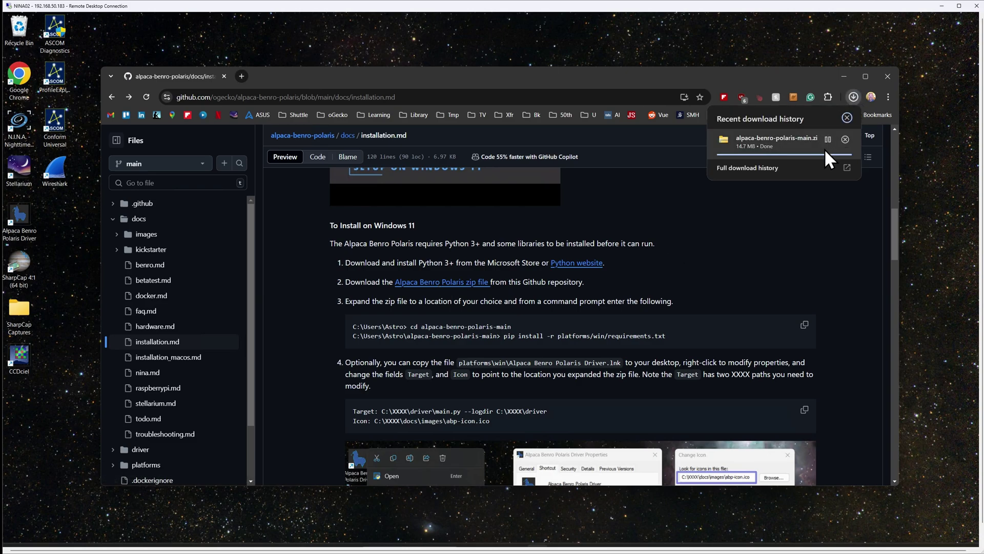
Extract all of alpaca-benro-polaris-main.zip into the Documents folder instead of Downloads
click(748, 149)
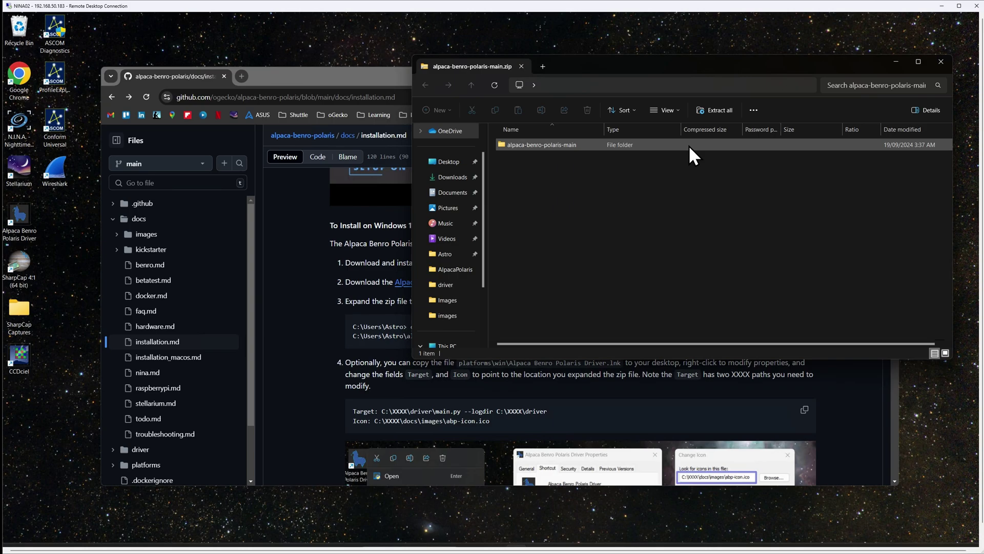
click(717, 110)
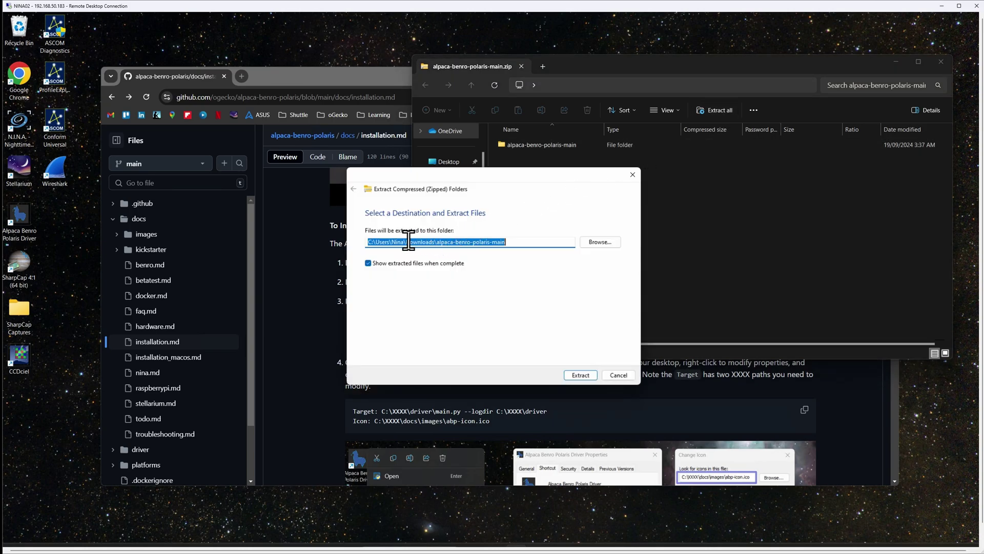
drag(409, 241, 529, 241)
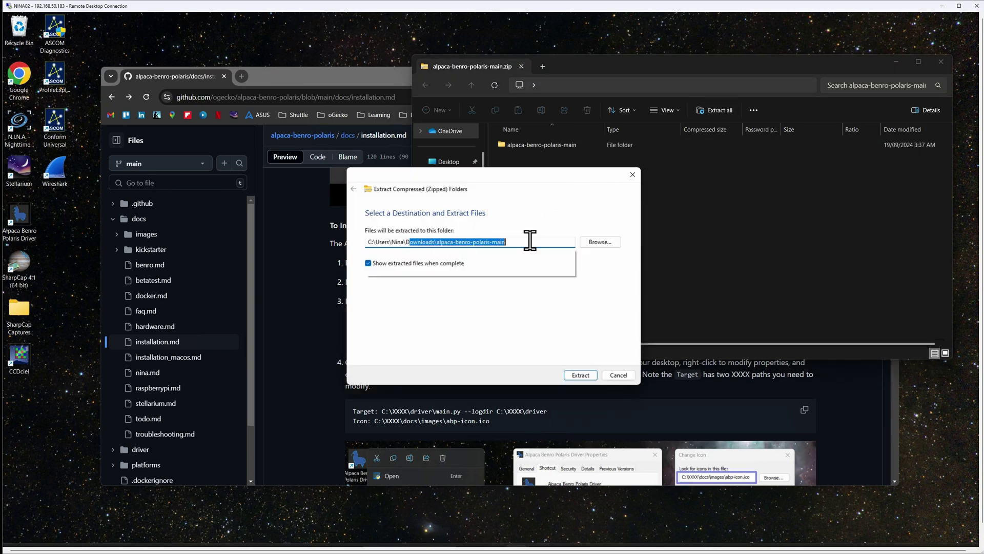
text(ocuments)
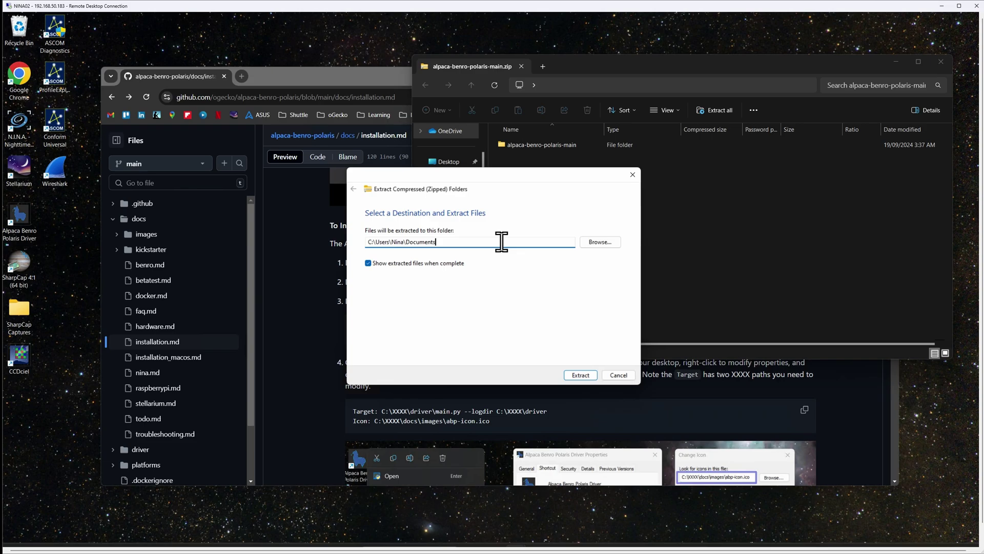
click(580, 376)
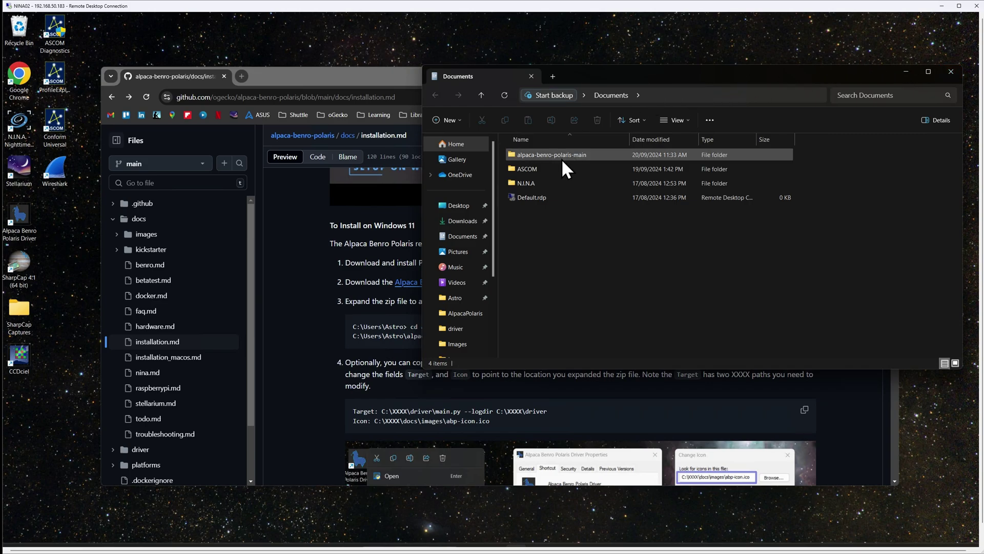
Open a terminal from the extracted alpaca-benro-polaris-main folder's context menu
mouse_move(552, 161)
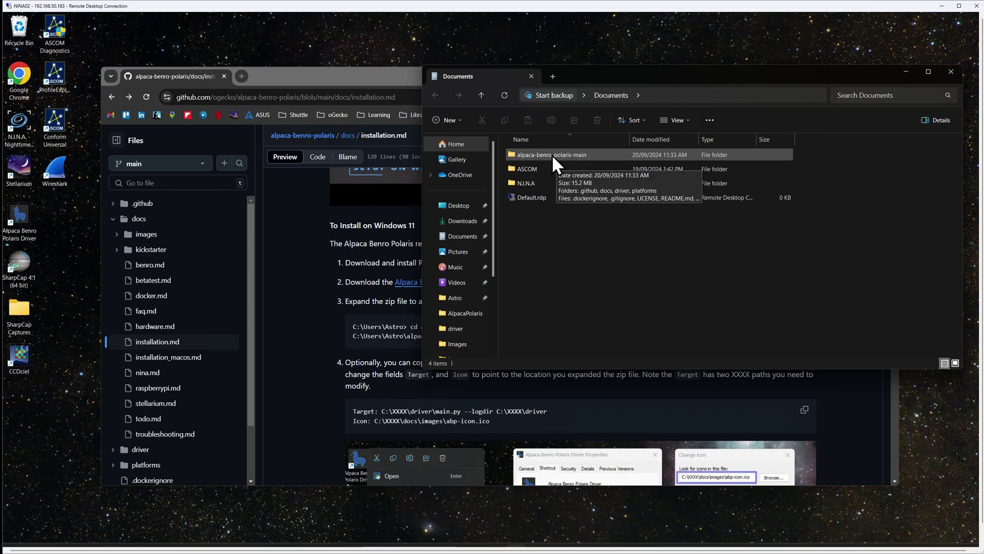
right_click(552, 154)
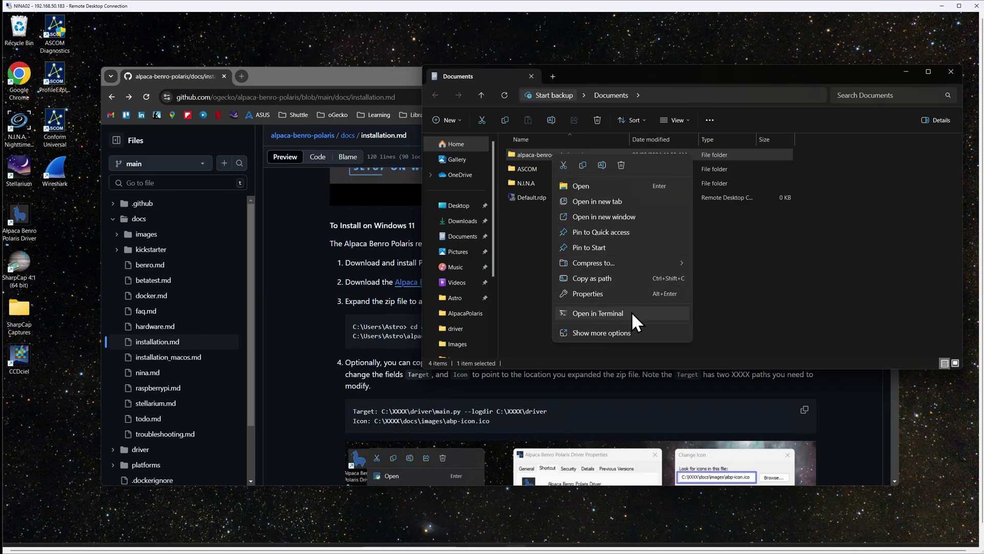
click(598, 314)
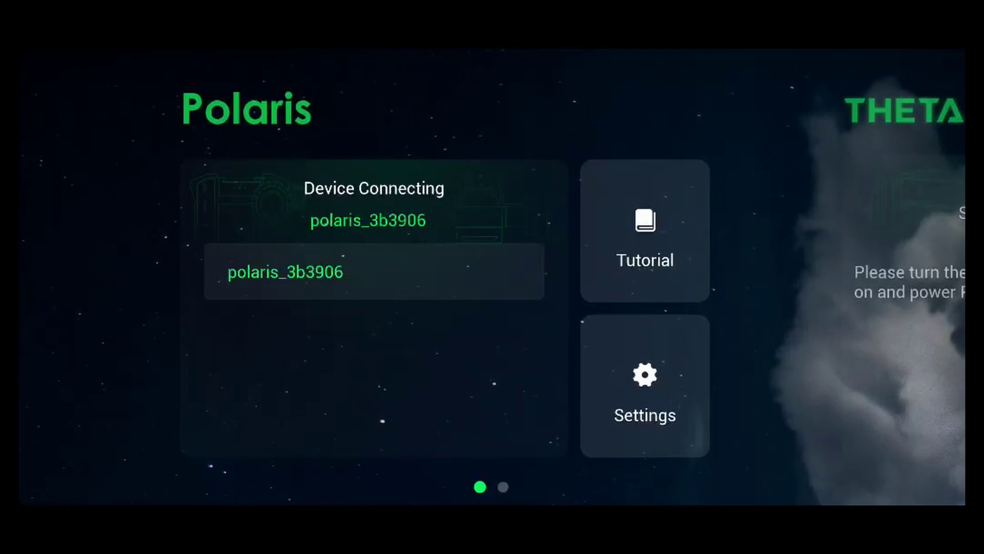
Connect the app to the polaris_3b3906 device and switch it to Astro mode
click(392, 270)
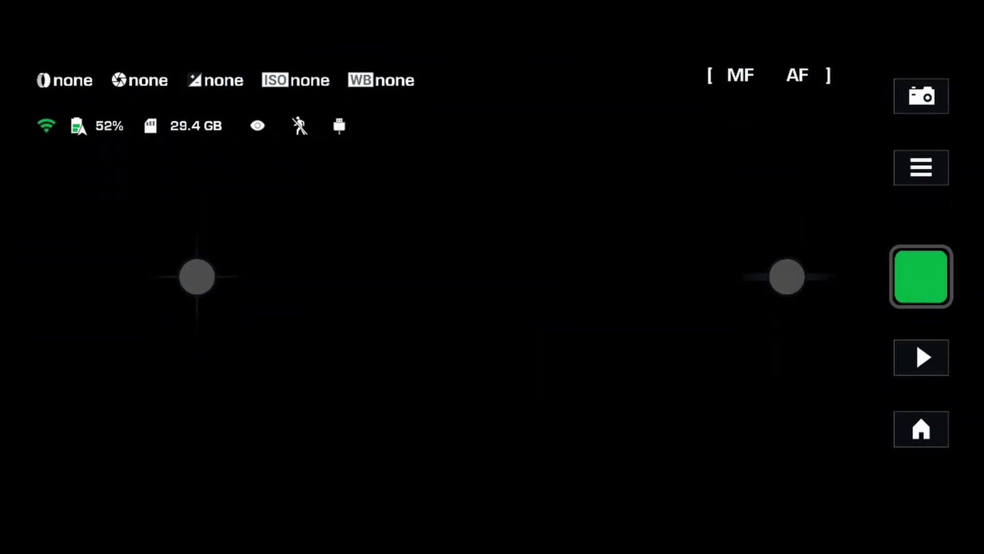
click(921, 96)
click(756, 295)
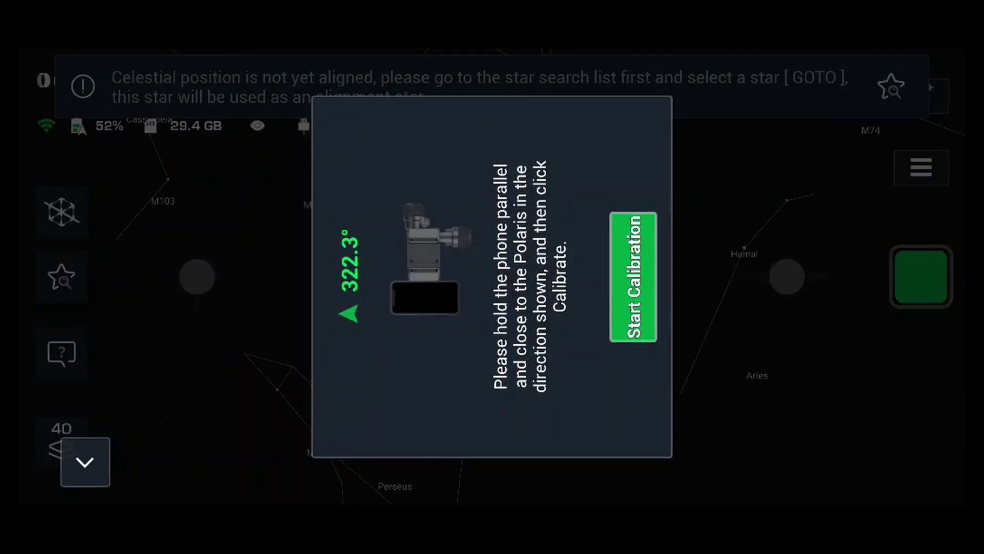
Calibrate the Polaris, then GOTO Rigel Kentaurus A as the alignment star
click(634, 277)
click(613, 263)
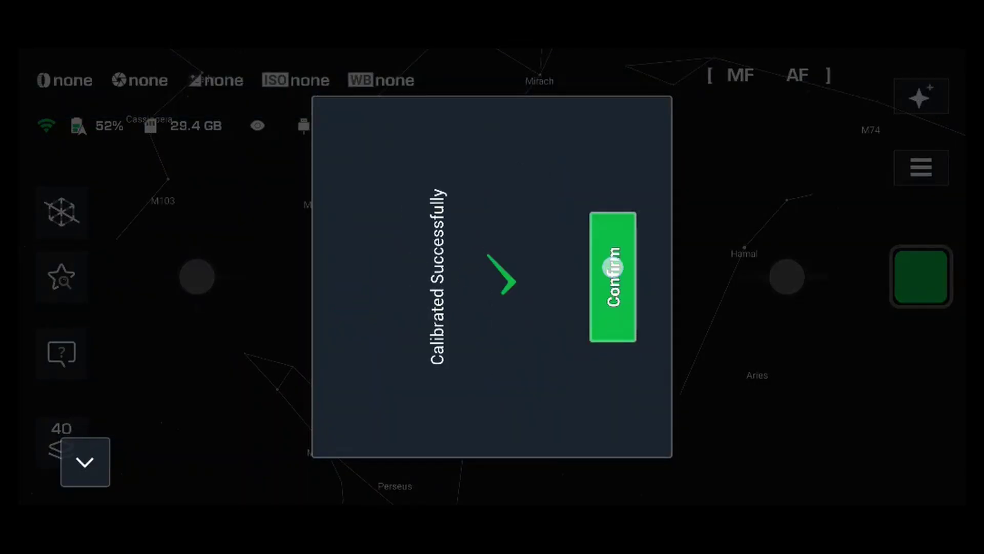
click(61, 277)
click(333, 391)
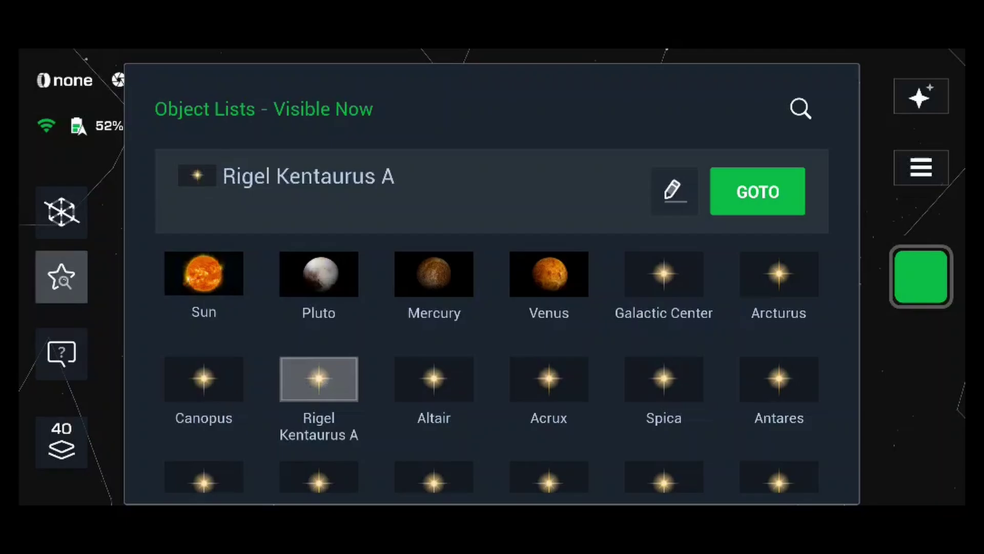
click(758, 191)
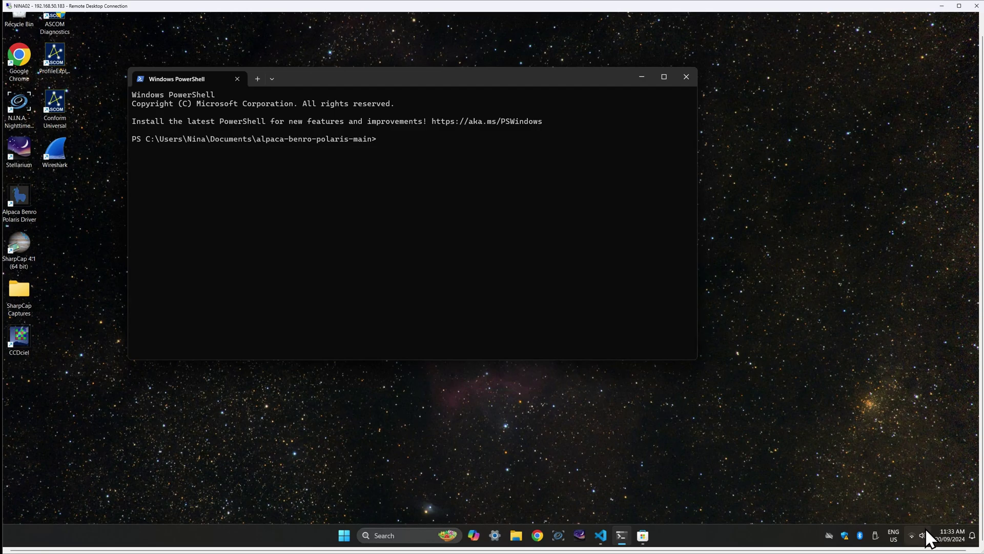
Join the open polaris_3b3906 Wi-Fi network with Connect automatically ticked
click(912, 536)
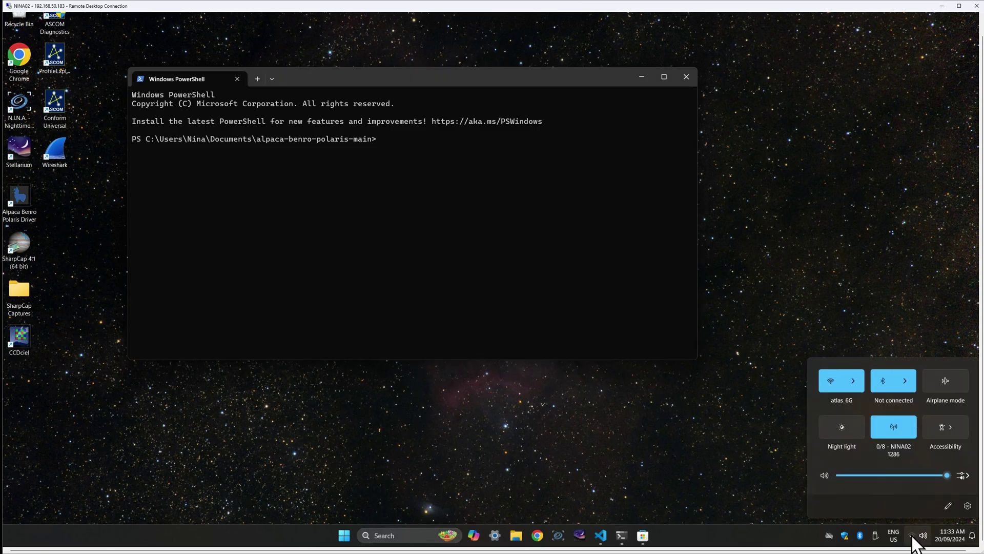
click(853, 383)
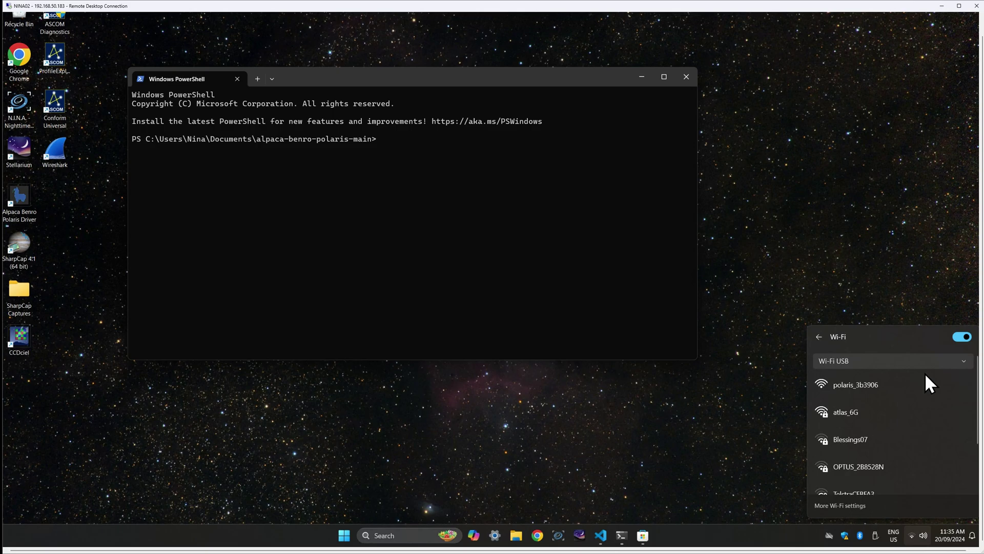
click(887, 386)
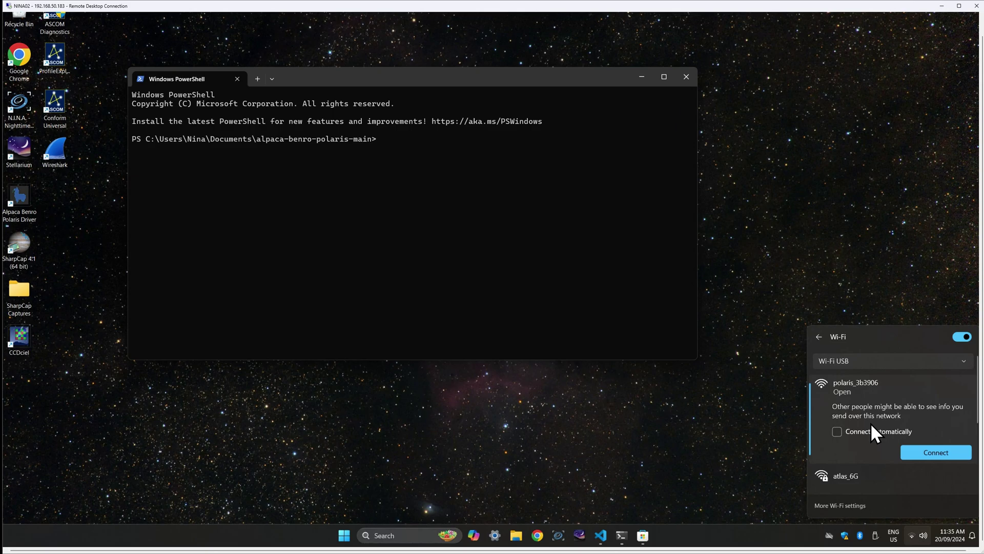
click(859, 430)
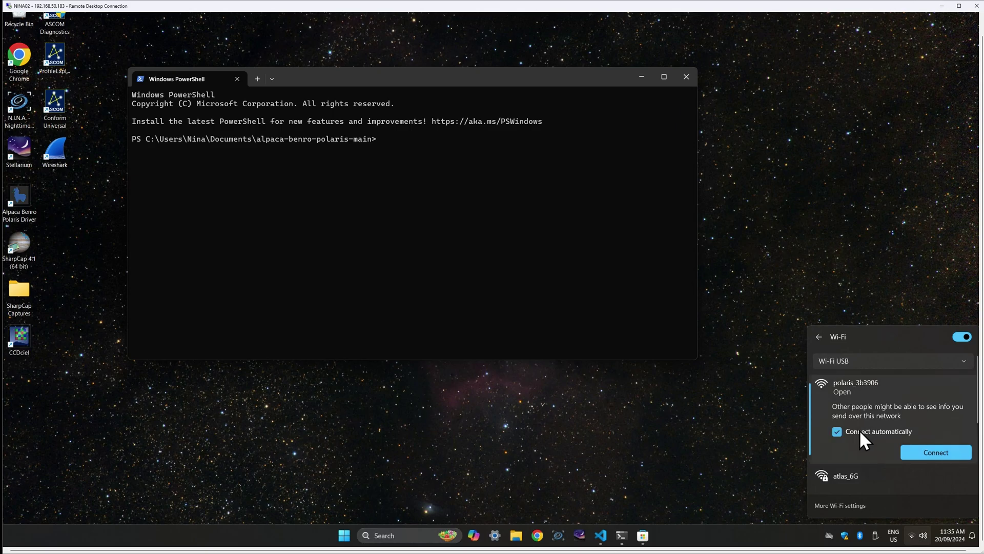
click(935, 453)
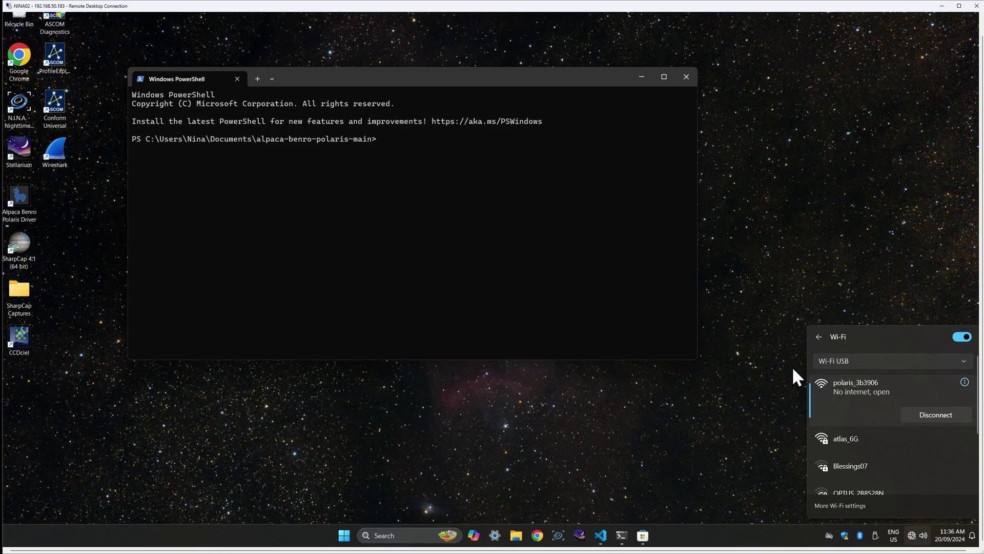
In PowerShell, list the folder with dir and run pip install -r platforms/win/requirements.txt
click(768, 273)
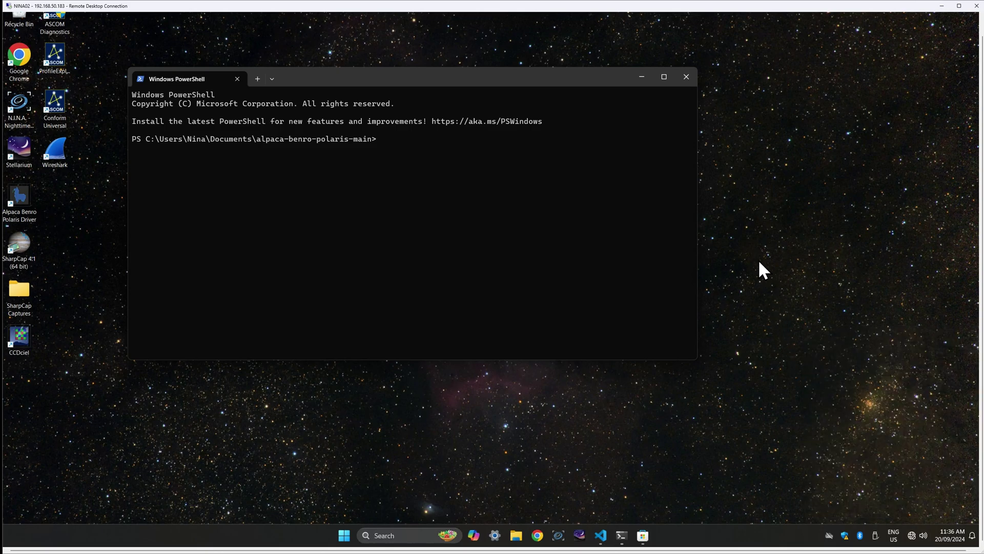
click(451, 149)
text(dir)
key(Return)
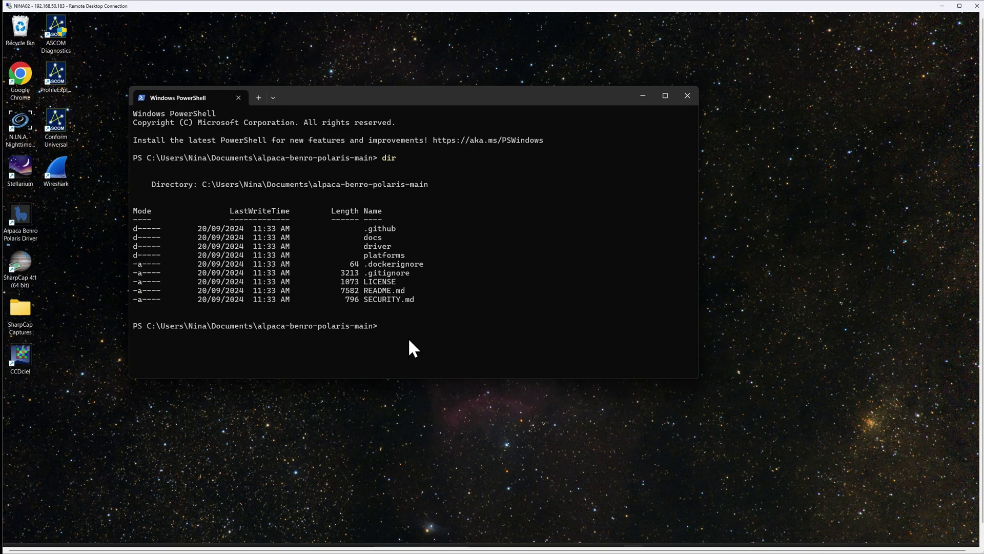
text(pip install -r platforms/win/requirements.txt)
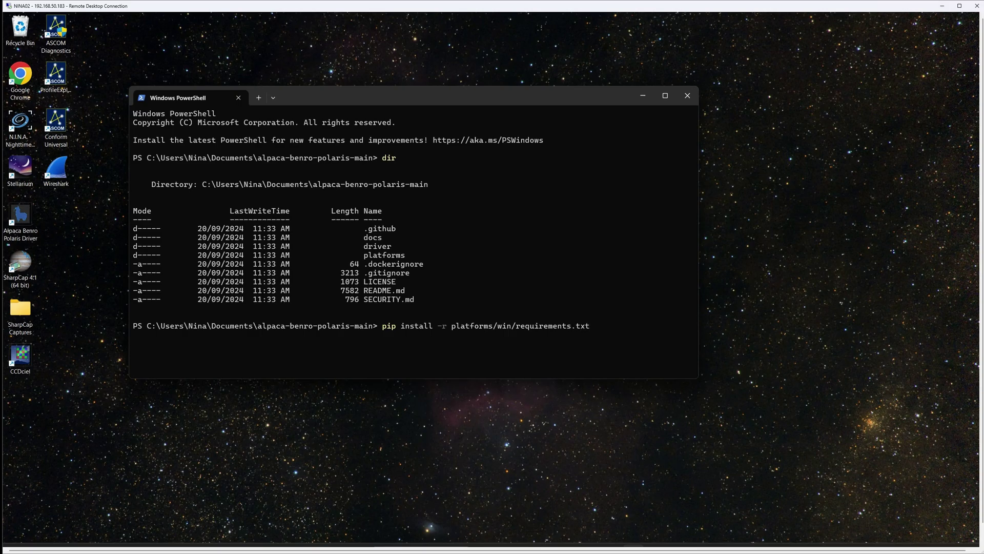
key(Return)
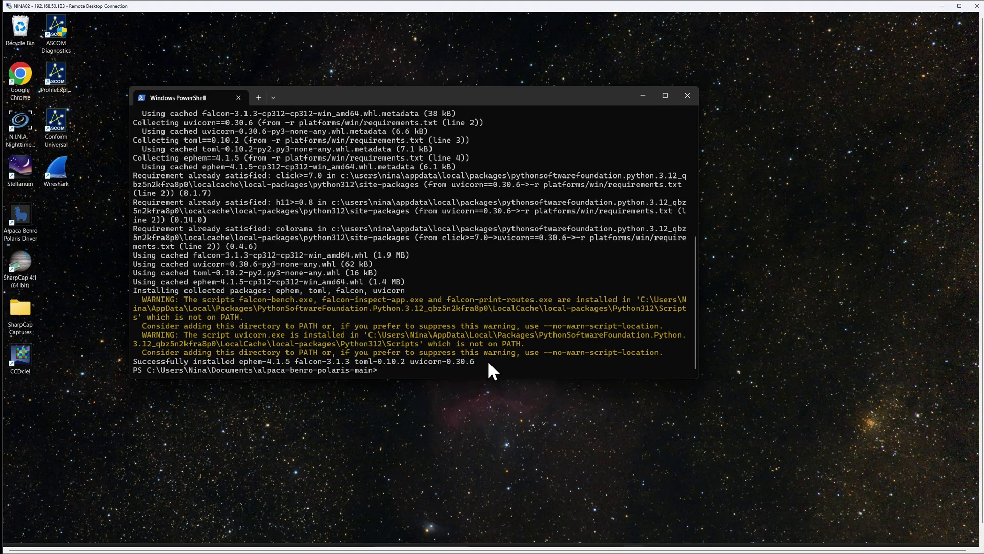
Start the driver with python driver/main.py, then launch Stellarium from the taskbar
text(python driver/main.py)
key(Return)
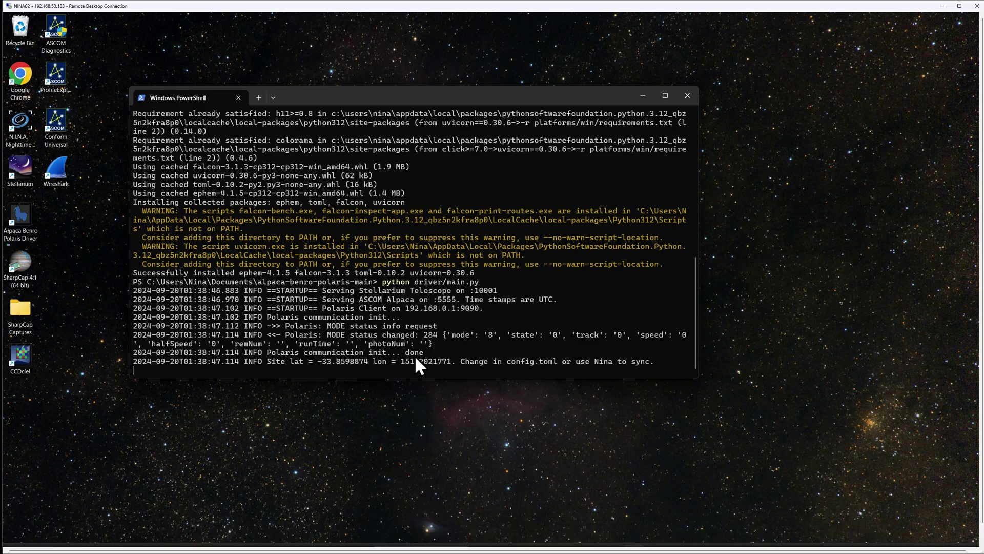
click(591, 536)
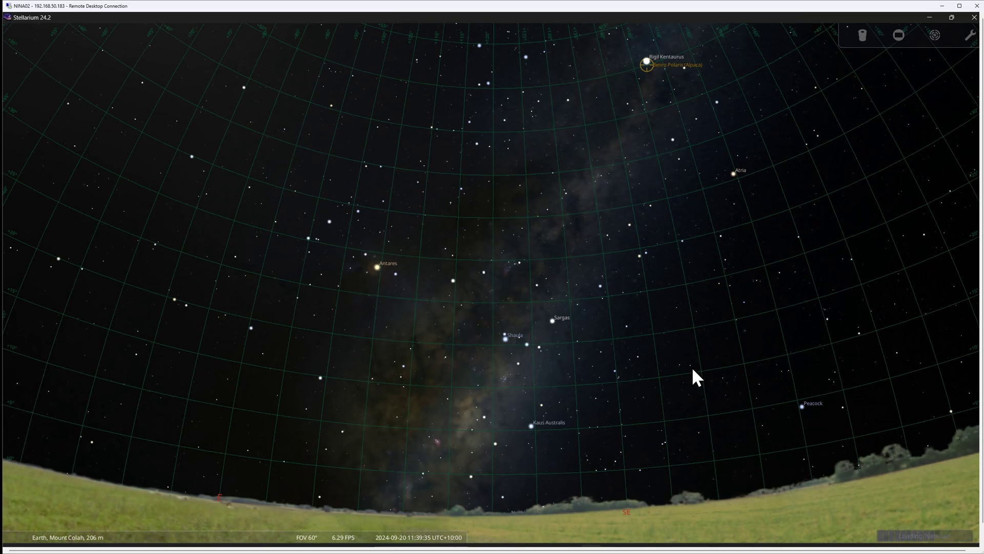
Select Antares and slew the Benro Polaris (Alpaca) telescope to it via Ctrl+0
click(376, 333)
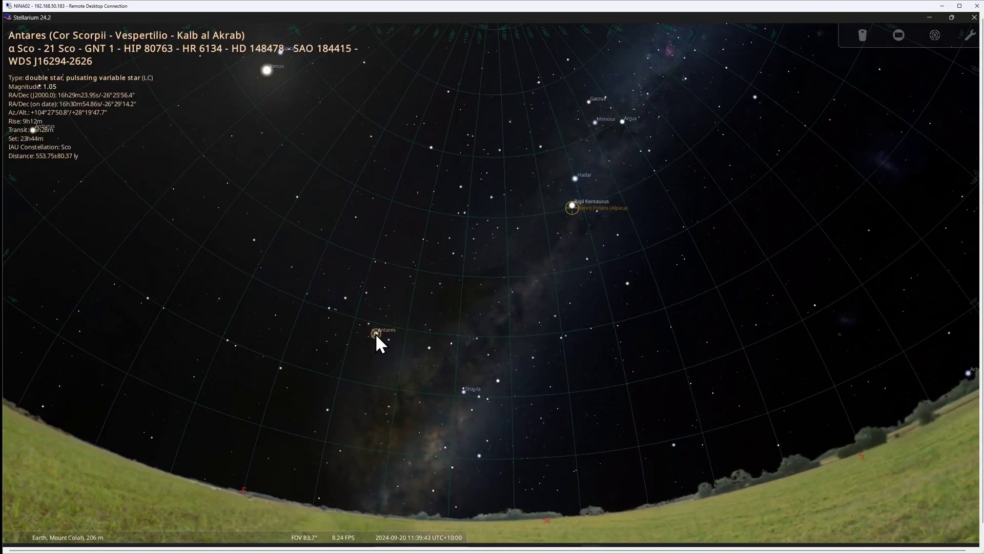
key(ctrl+0)
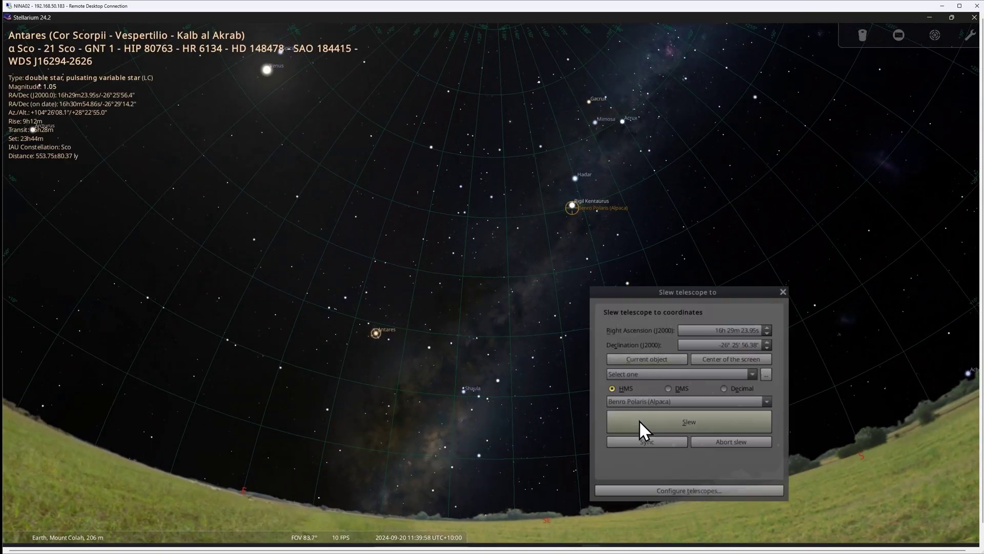
click(639, 420)
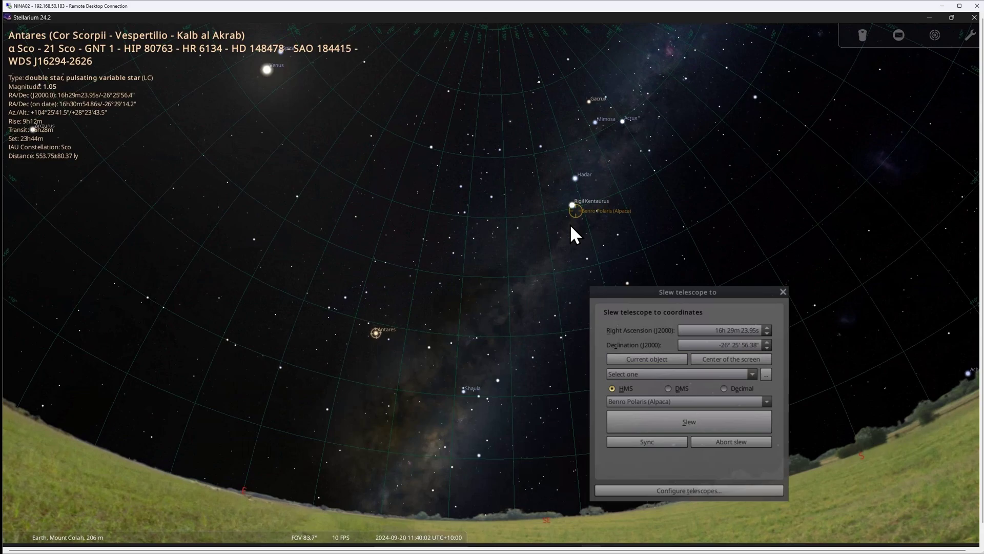